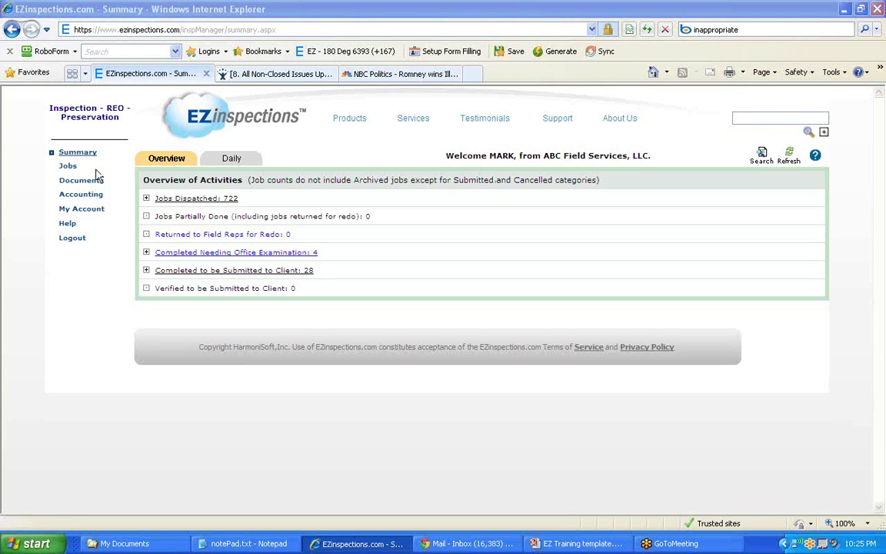
Open the 722 pending Jobs Dispatched and sort them by zip code, highest first.
click(196, 200)
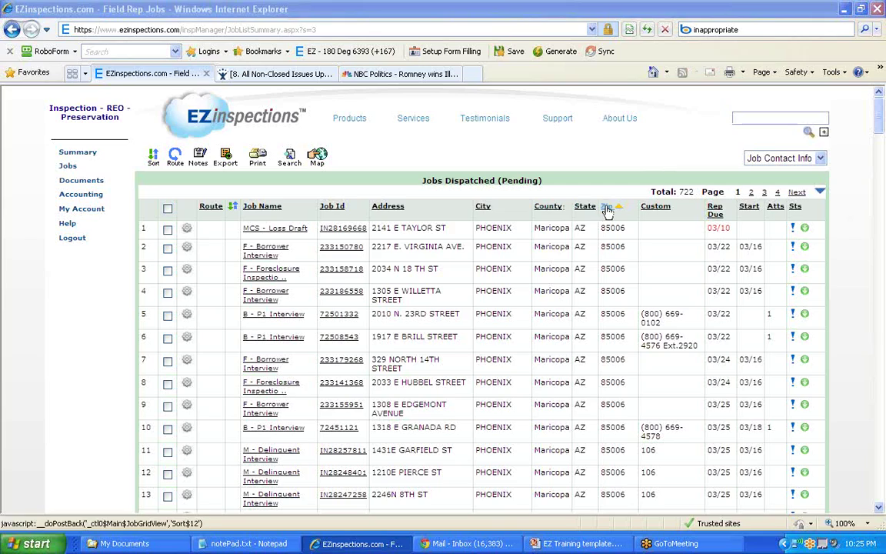
click(544, 207)
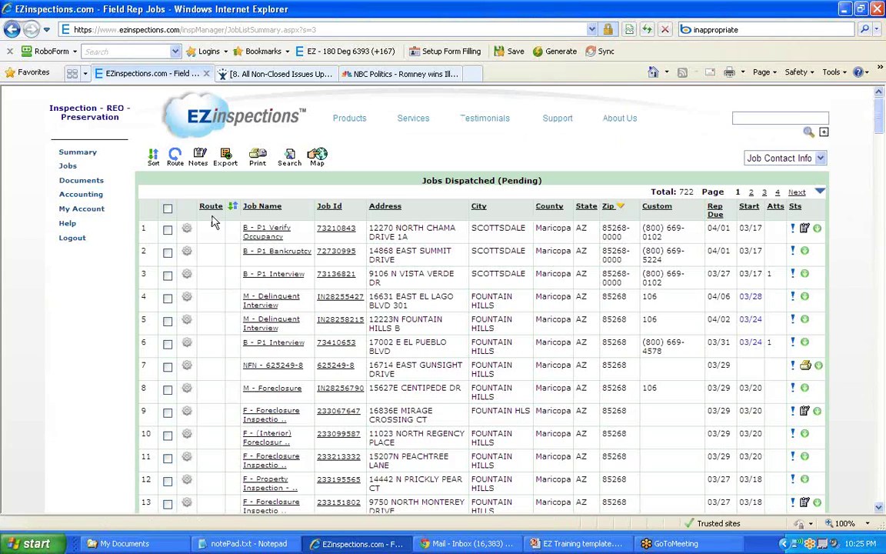
Select all jobs and export their Contacts for Routing as exp-032012.csv in My Documents.
click(167, 209)
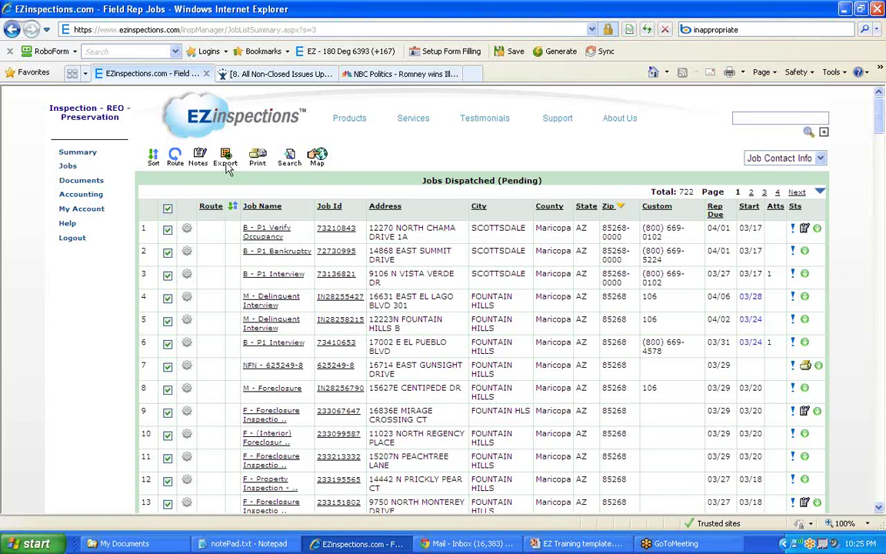
mouse_move(223, 160)
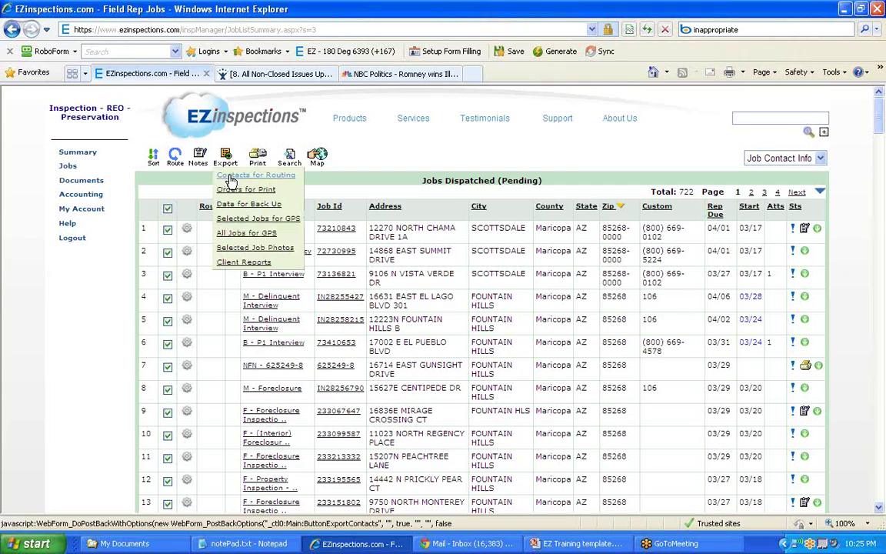
click(230, 176)
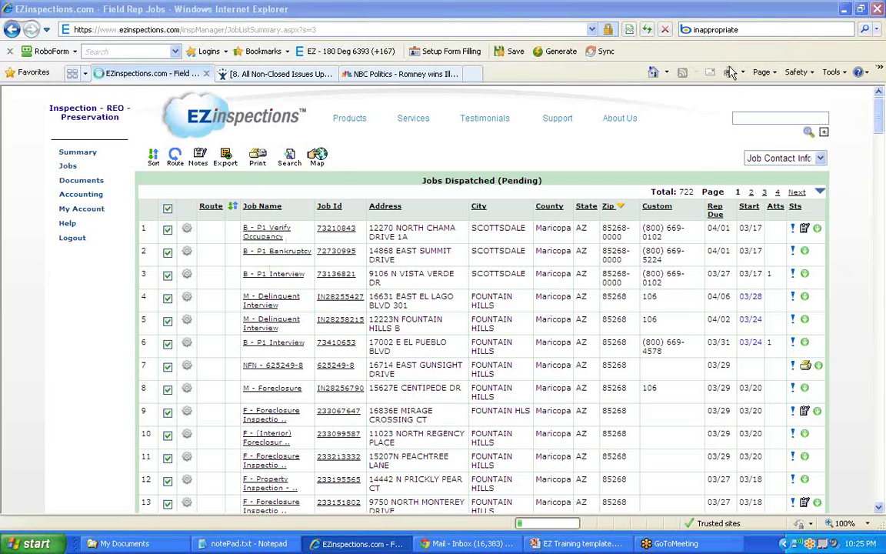
mouse_move(567, 136)
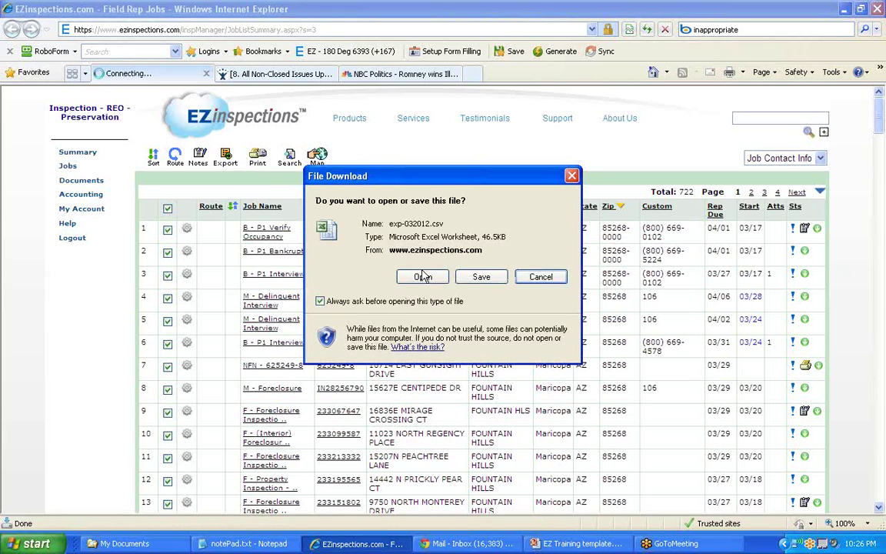
click(480, 277)
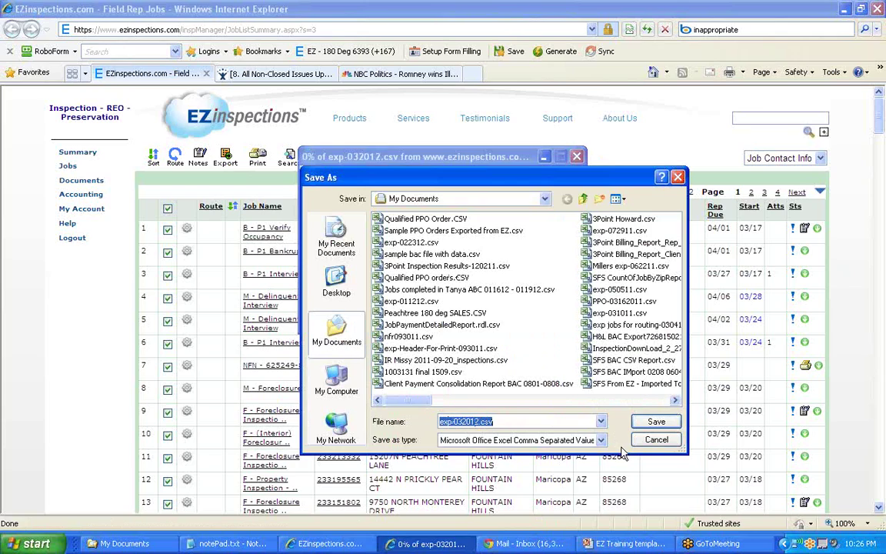
click(654, 421)
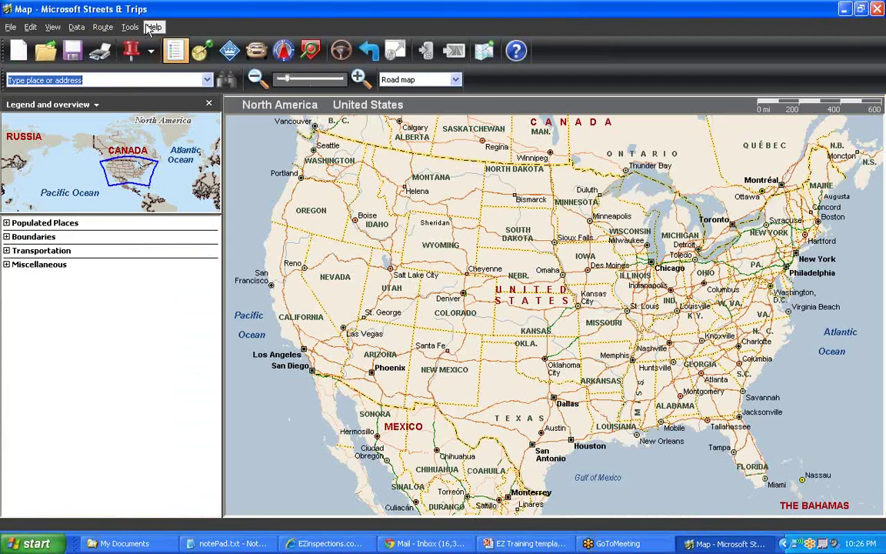
Import exp-032012.csv through the Import Data Wizard with comma separators and the suggested column headings.
click(77, 27)
click(107, 40)
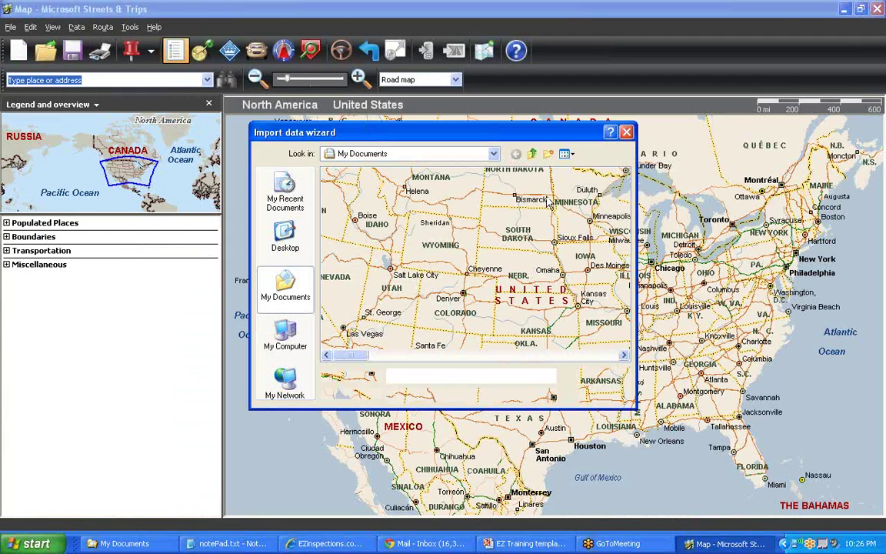
double_click(370, 174)
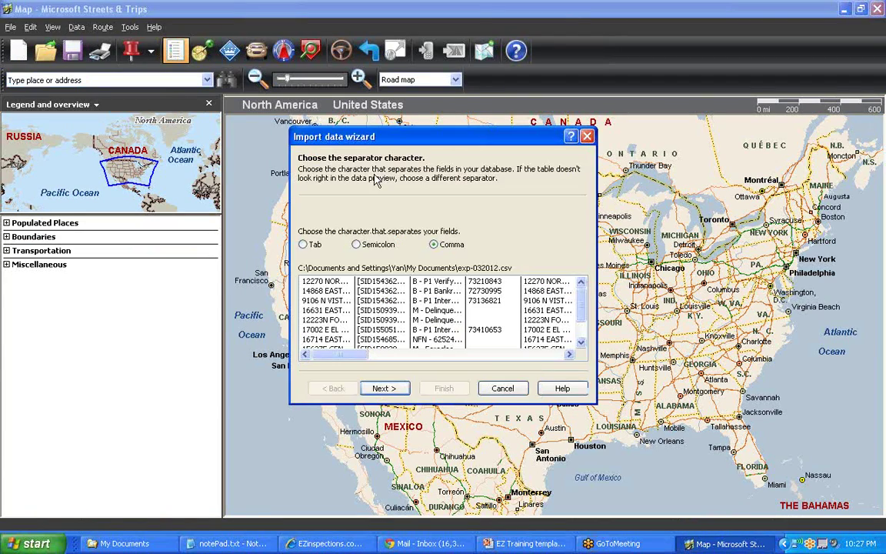
click(405, 393)
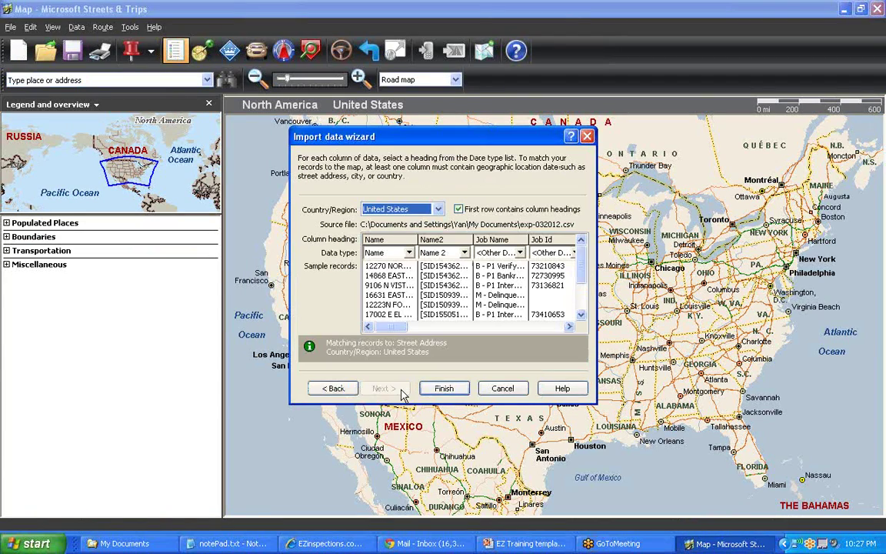
click(444, 389)
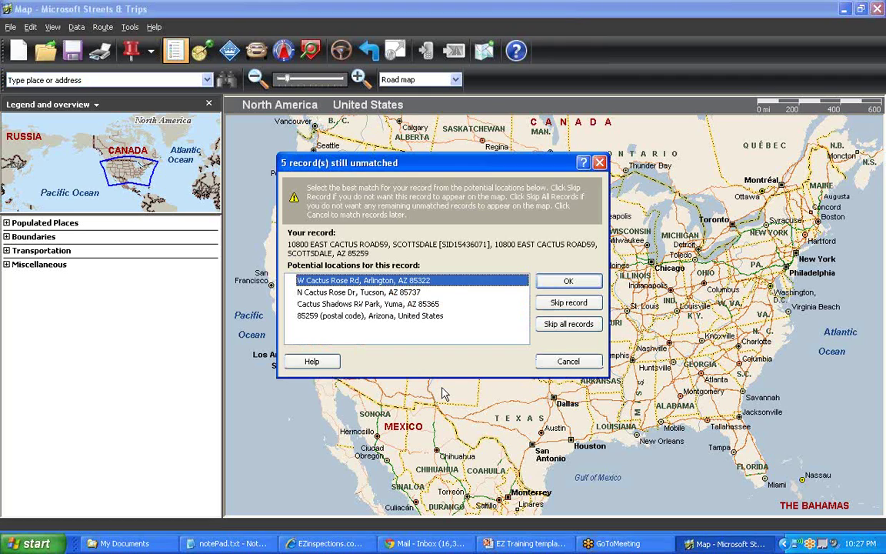
Accept the suggested locations for the five unmatched records and pan to the Phoenix pushpins.
click(568, 284)
click(568, 284)
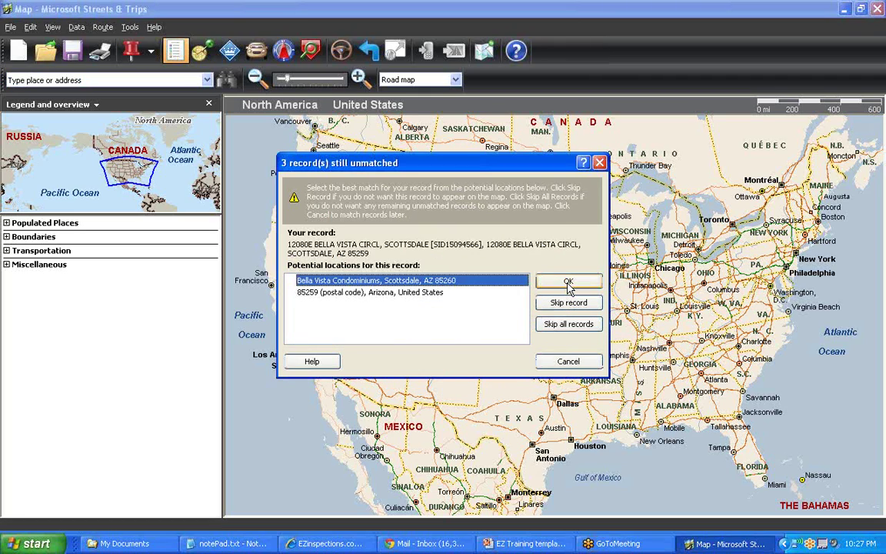
click(568, 284)
click(568, 285)
click(568, 284)
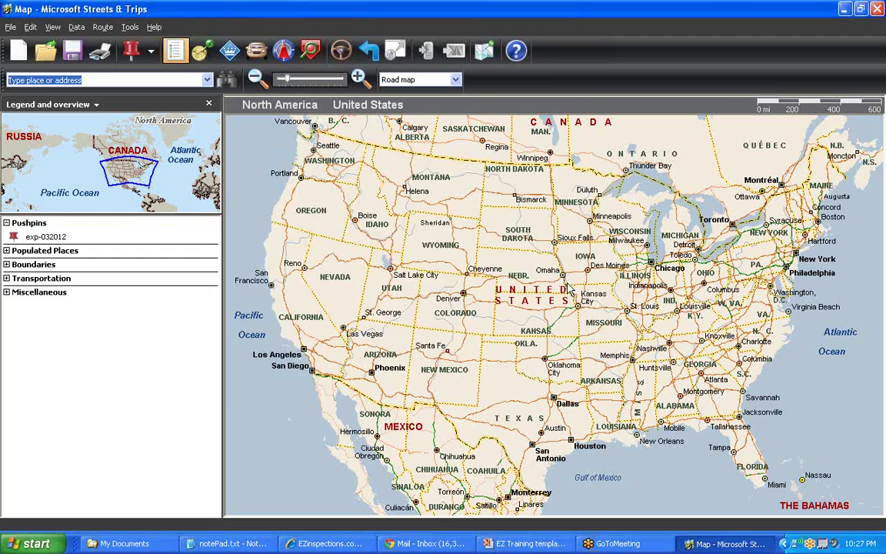
drag(621, 177, 561, 318)
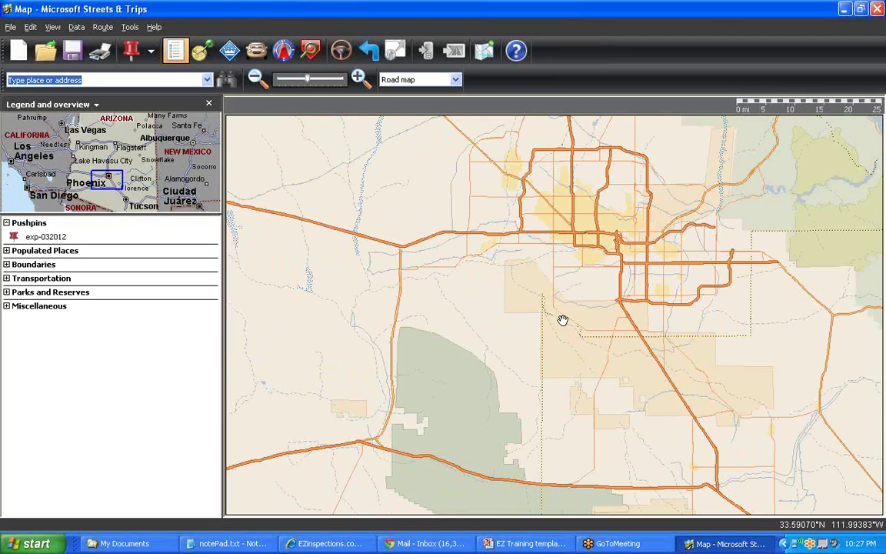
Add the exp-032012 pushpins as route stops and calculate directions.
click(38, 237)
right_click(38, 239)
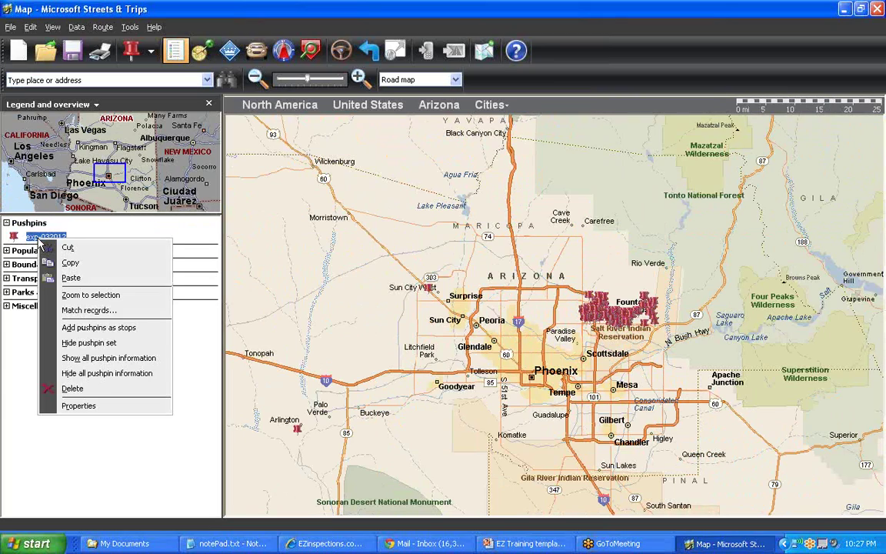
click(71, 327)
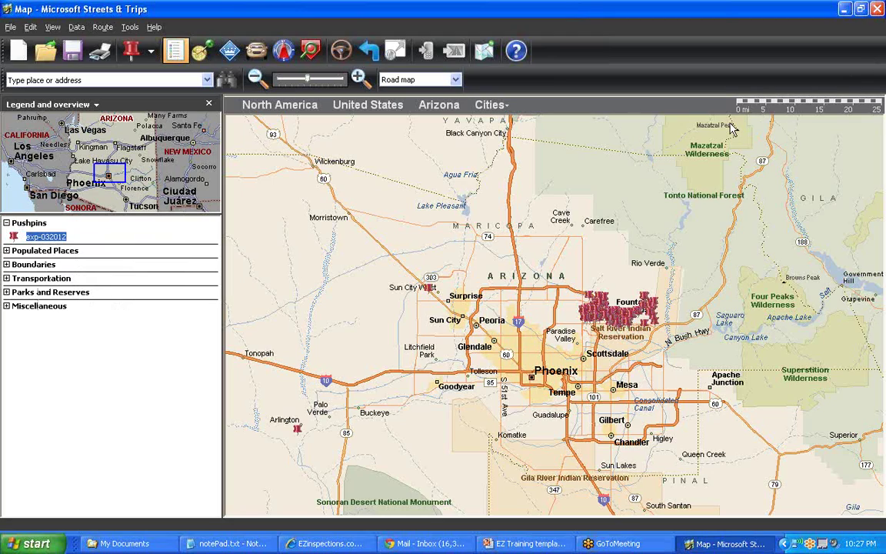
key(ctrl+g)
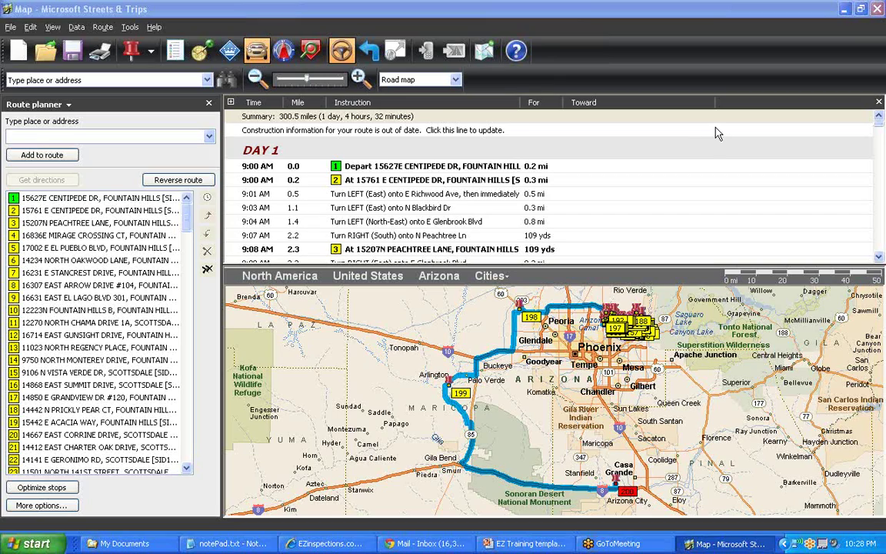
Copy the route's turn-by-turn directions and bring up the Start menu.
click(30, 27)
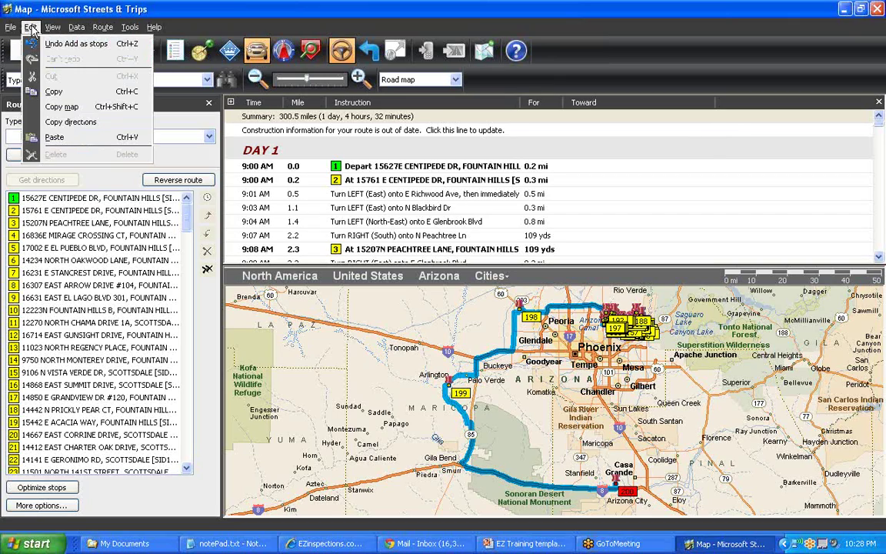
click(60, 123)
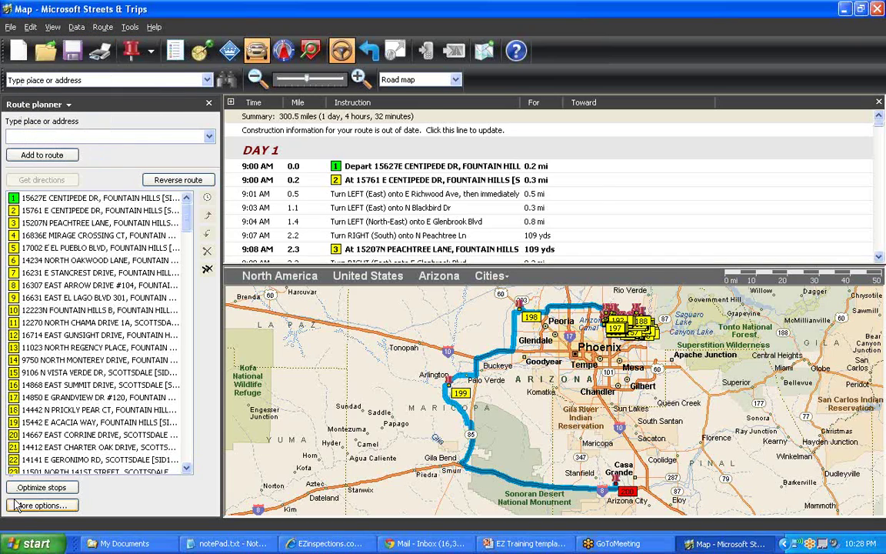
click(31, 543)
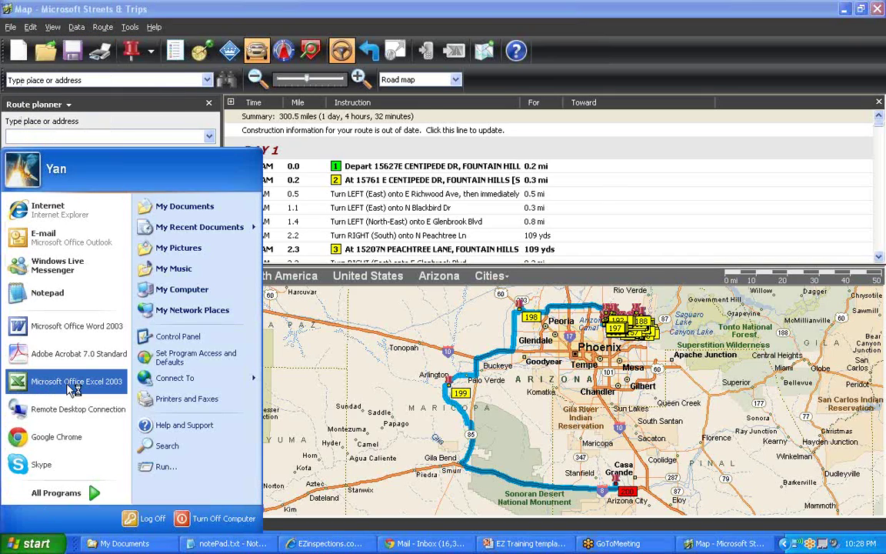
Paste the directions into a blank Excel workbook, save over Book1.xls, and return to EZinspections.
click(68, 384)
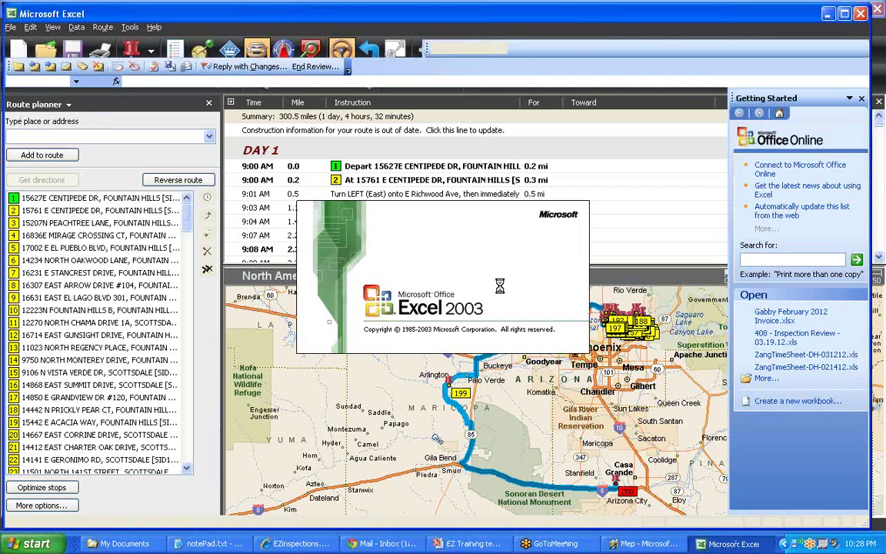
key(ctrl+v)
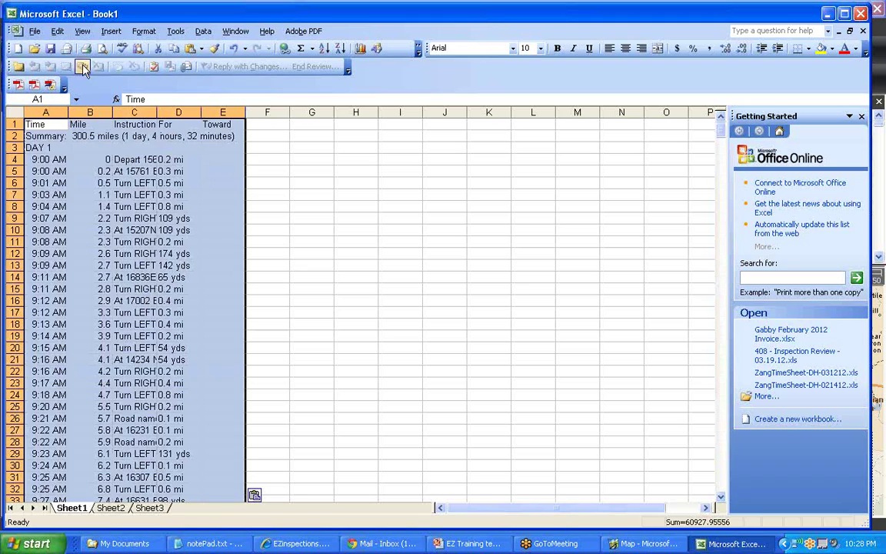
click(36, 48)
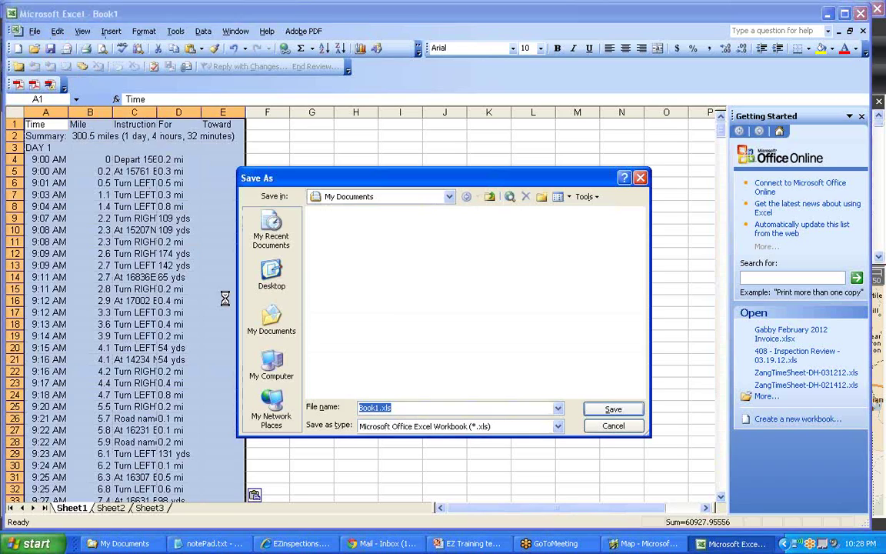
click(613, 408)
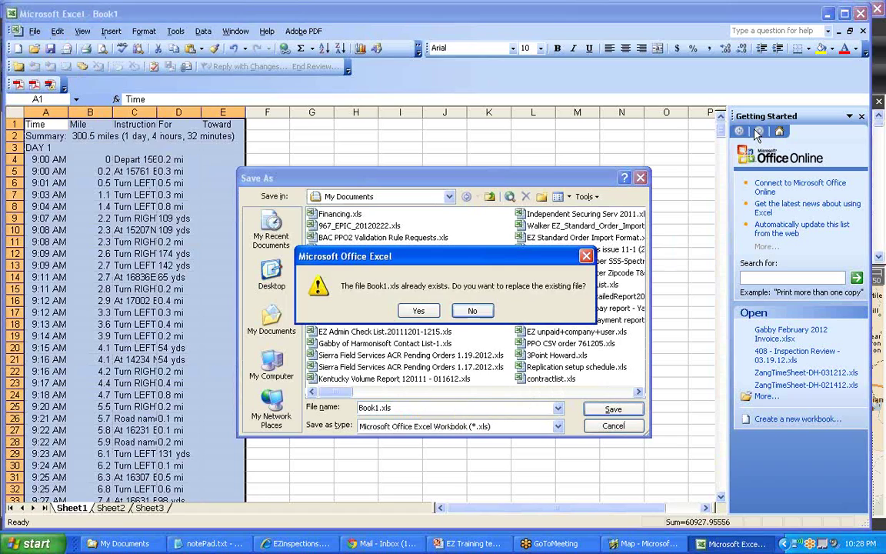
click(417, 310)
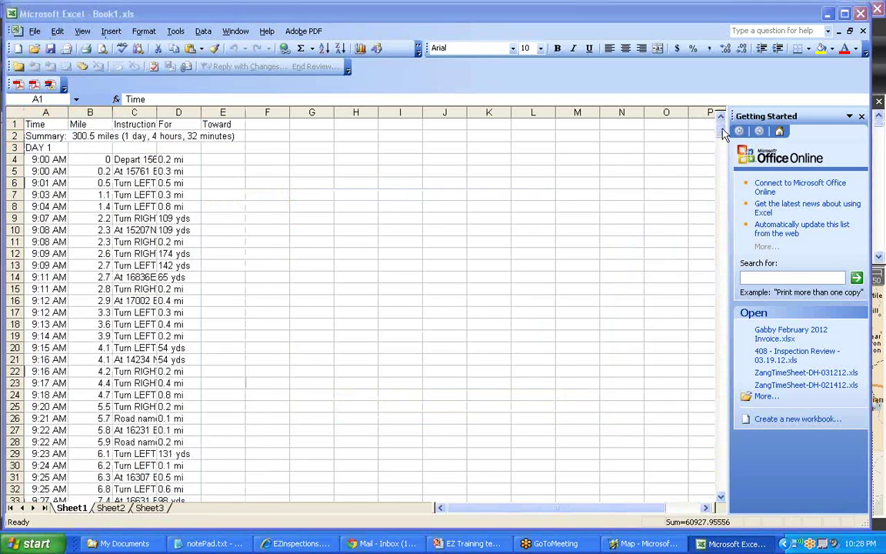
key(alt+Tab)
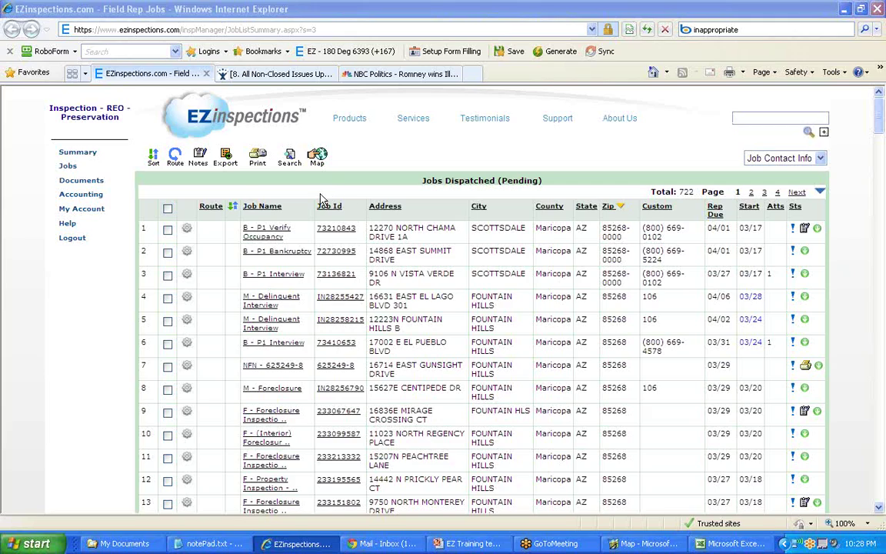
Import the sorting order from Book1.xls via Sort > Import Sorting Order, starting at 1.
mouse_move(138, 154)
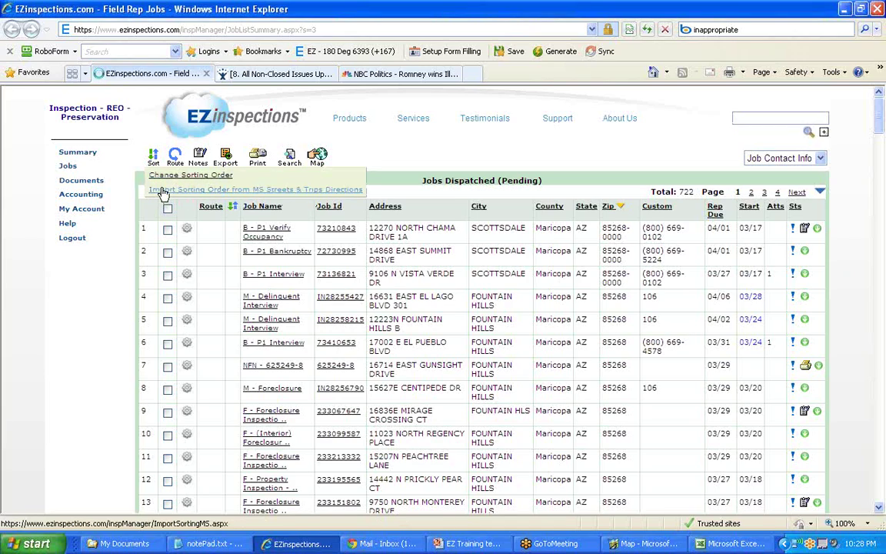
click(163, 190)
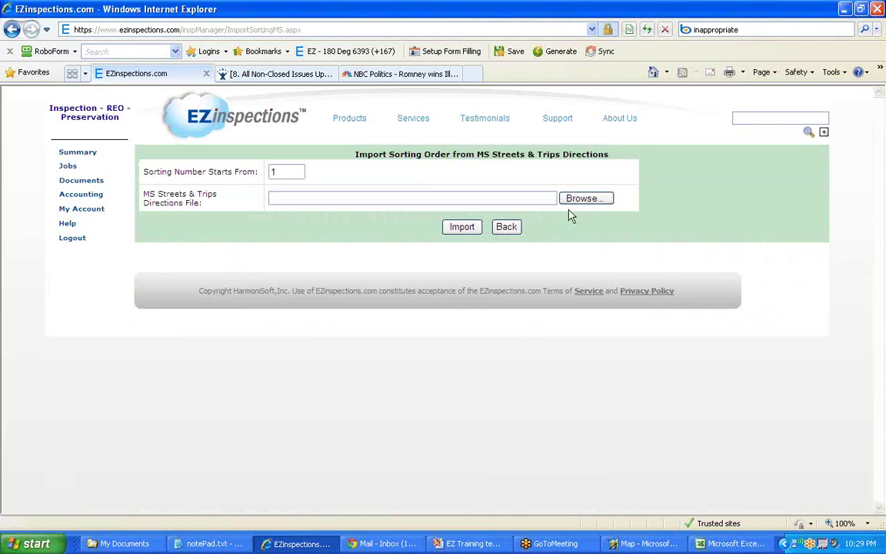
click(580, 199)
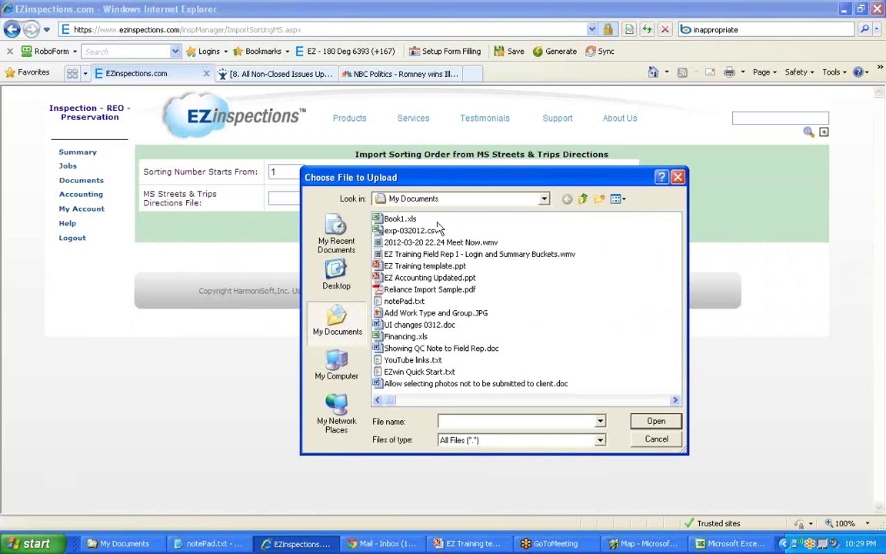
double_click(342, 220)
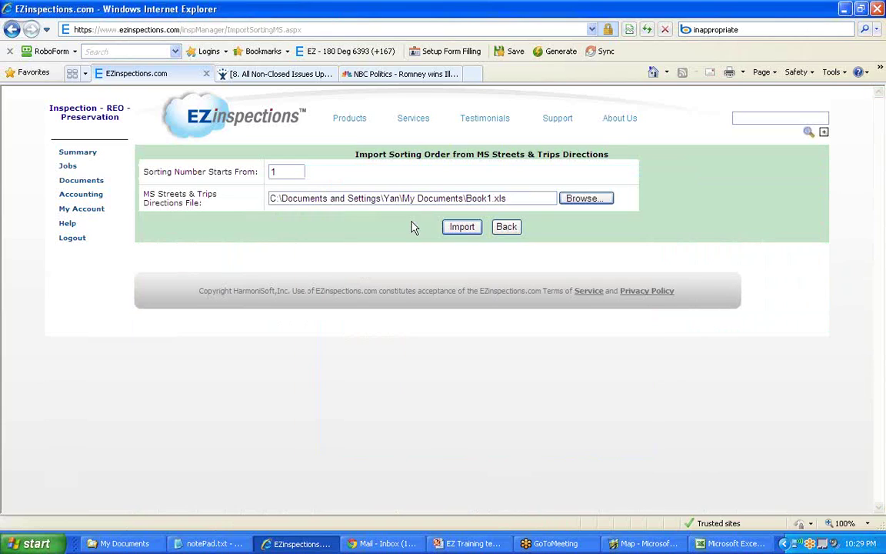
double_click(279, 173)
click(463, 231)
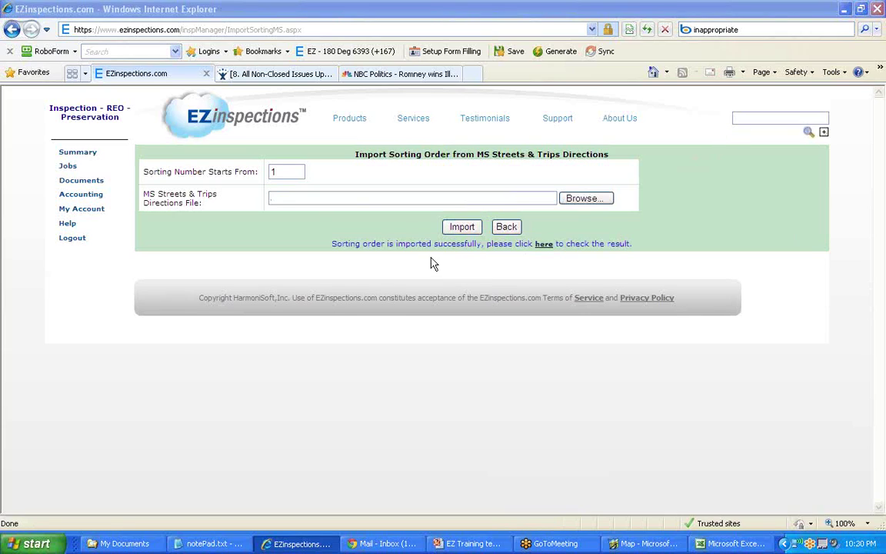
Open the 200 imported jobs and sort them by Route number in ascending stop order.
click(544, 245)
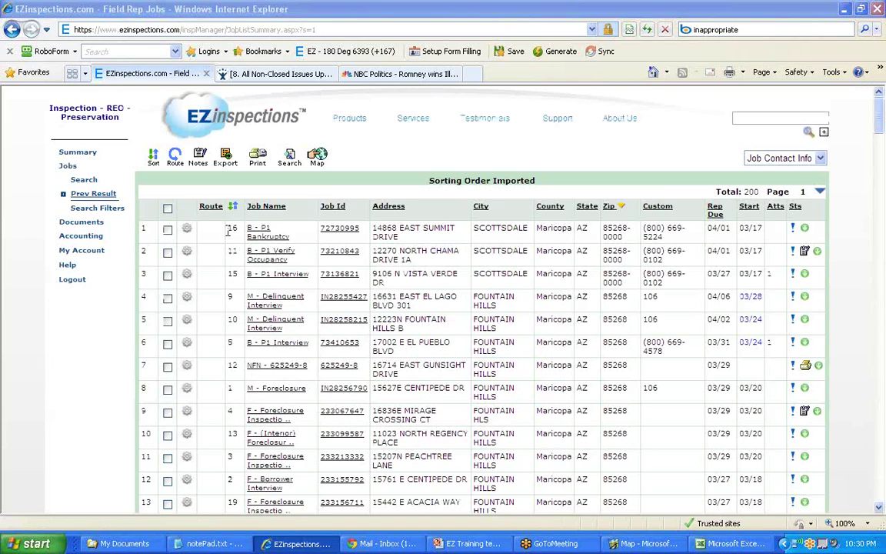
click(232, 208)
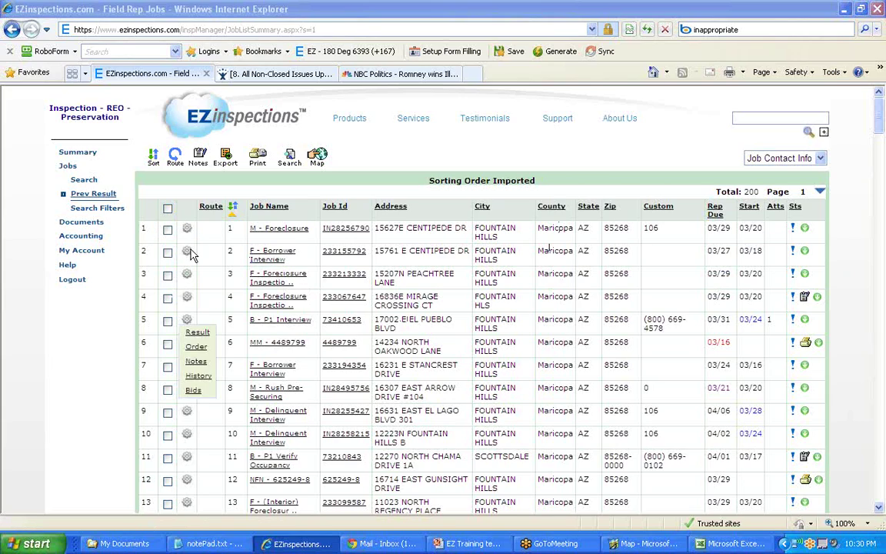
click(168, 210)
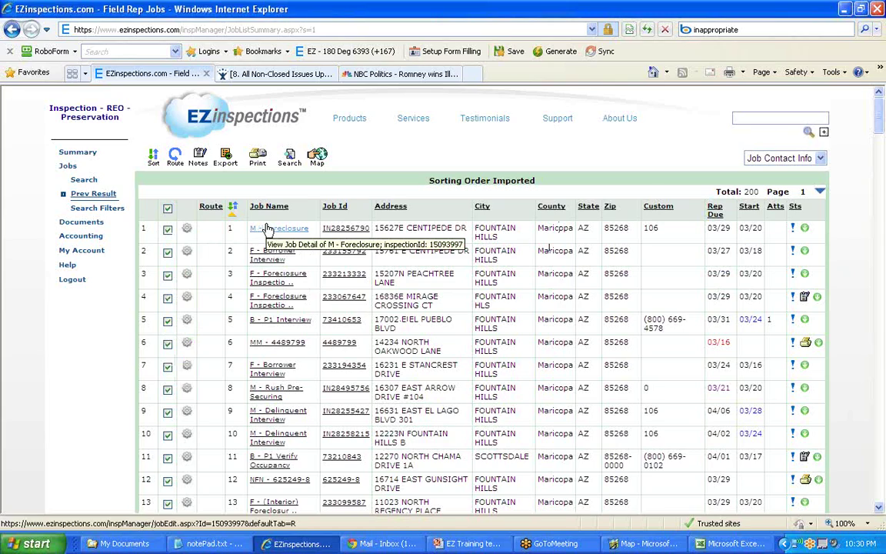
click(168, 210)
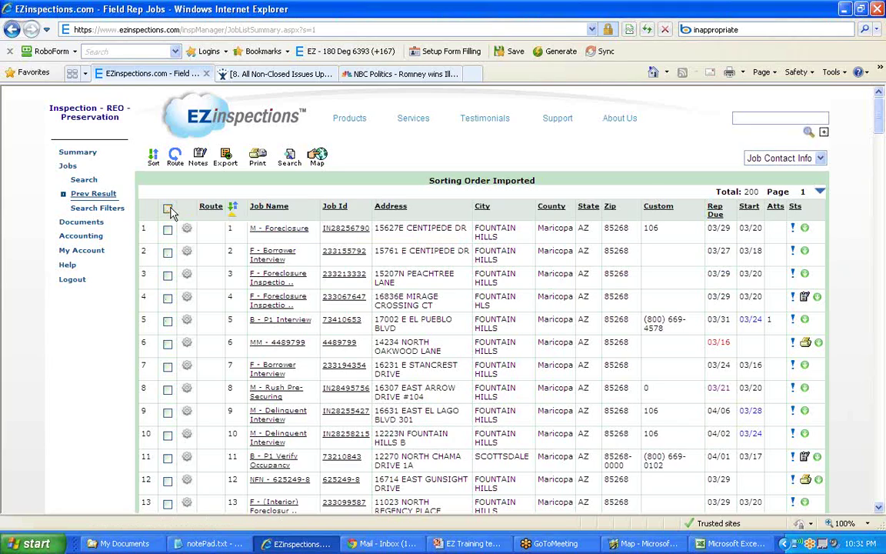